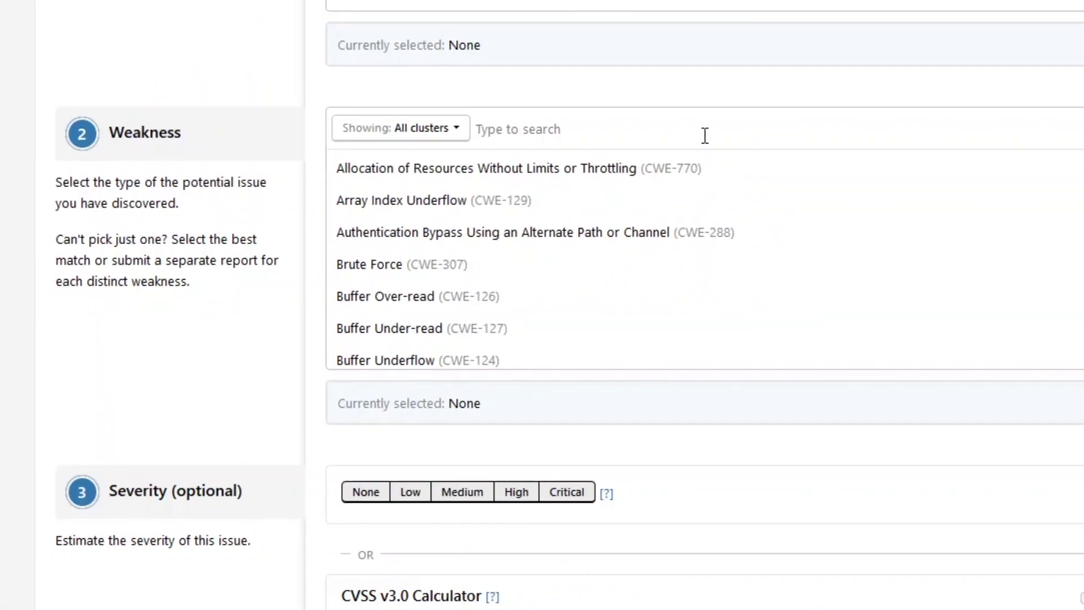
- Filter the KeyBank report's weakness list by 'credentials' to show CWE-522, CWE-523 and CWE-798
{"action": "scroll", "coordinate": [565, 226], "scroll_direction": "up", "scroll_amount": 5}
{"action": "scroll", "coordinate": [386, 261], "scroll_direction": "up", "scroll_amount": 3}
{"action": "scroll", "coordinate": [395, 282], "scroll_direction": "down", "scroll_amount": 15}
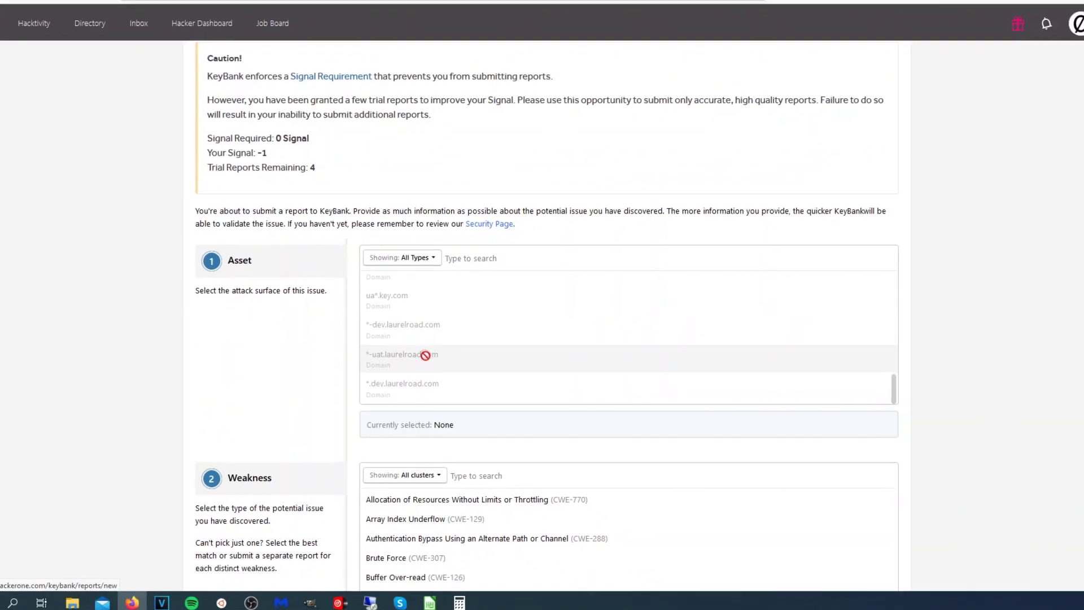
{"action": "scroll", "coordinate": [429, 353], "scroll_direction": "up", "scroll_amount": 10}
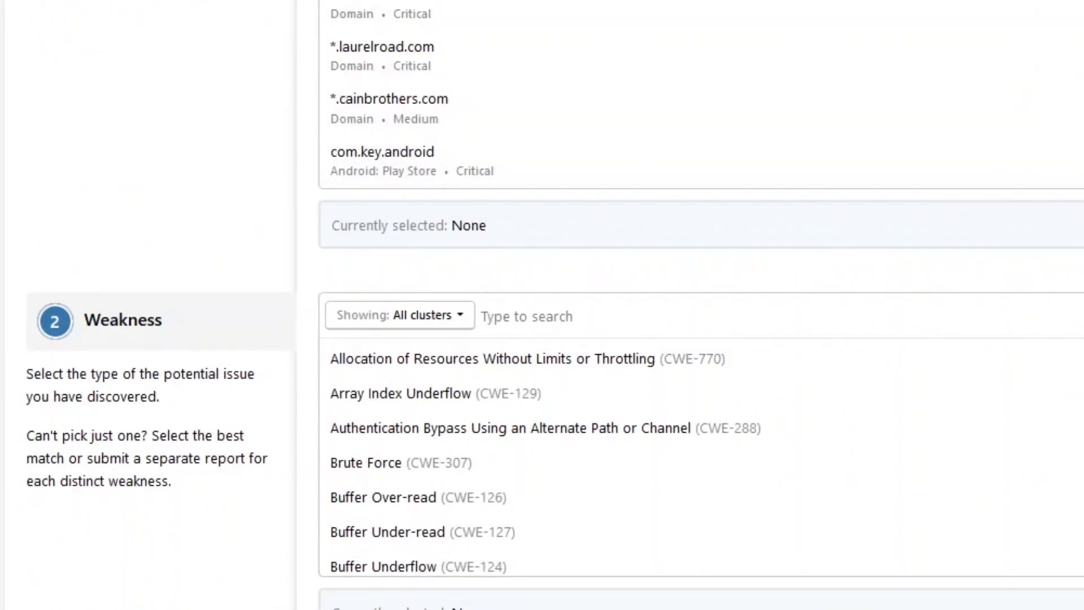
{"action": "scroll", "coordinate": [476, 48], "scroll_direction": "up", "scroll_amount": 2}
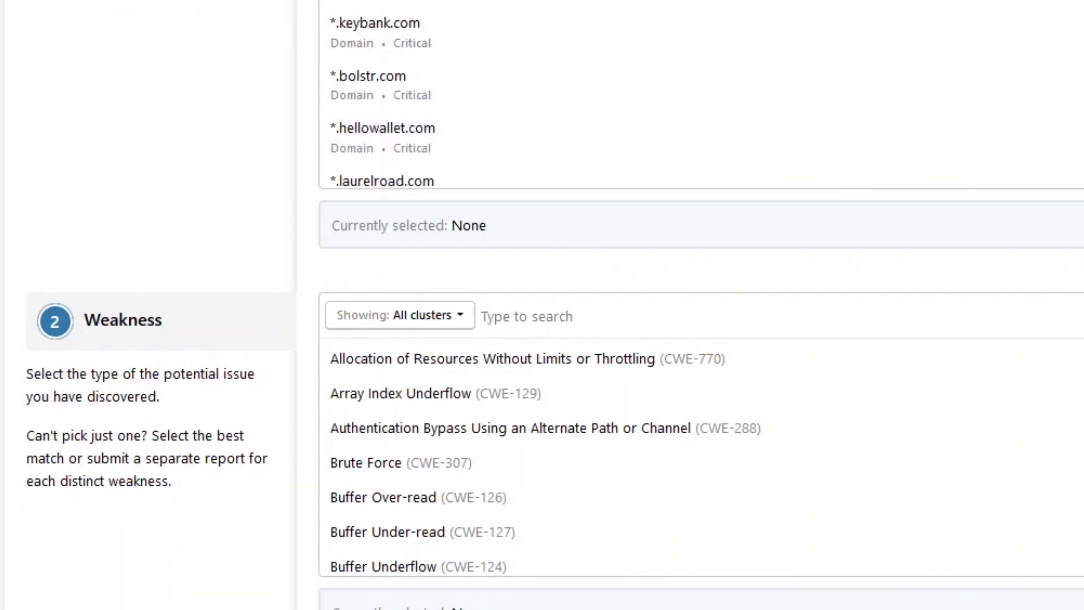
{"action": "scroll", "coordinate": [274, 75], "scroll_direction": "down", "scroll_amount": 5}
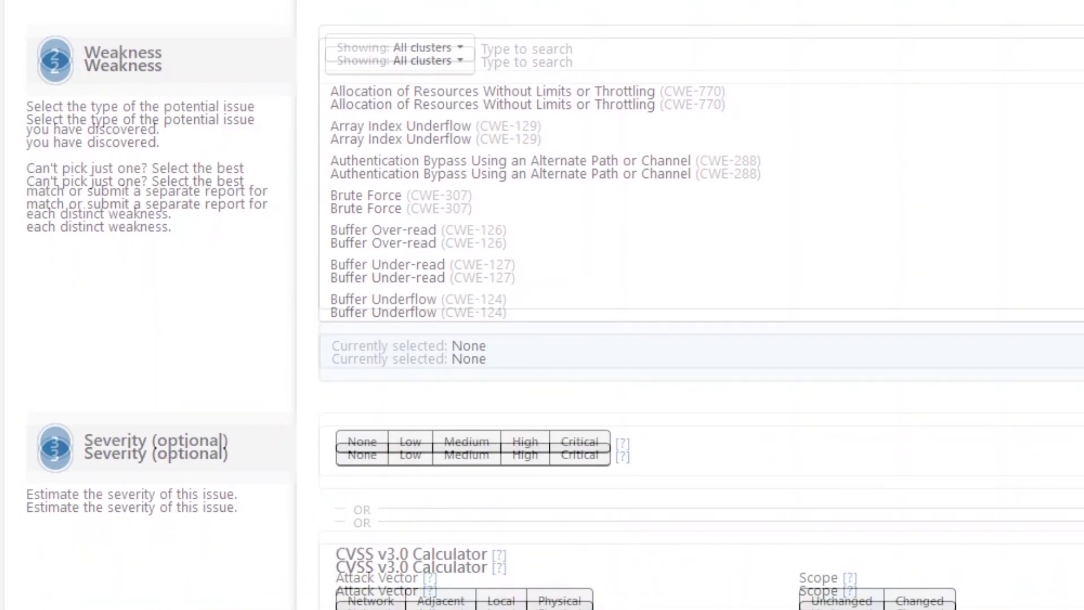
{"action": "scroll", "coordinate": [508, 96], "scroll_direction": "down", "scroll_amount": 3}
{"action": "scroll", "coordinate": [542, 93], "scroll_direction": "up", "scroll_amount": 3}
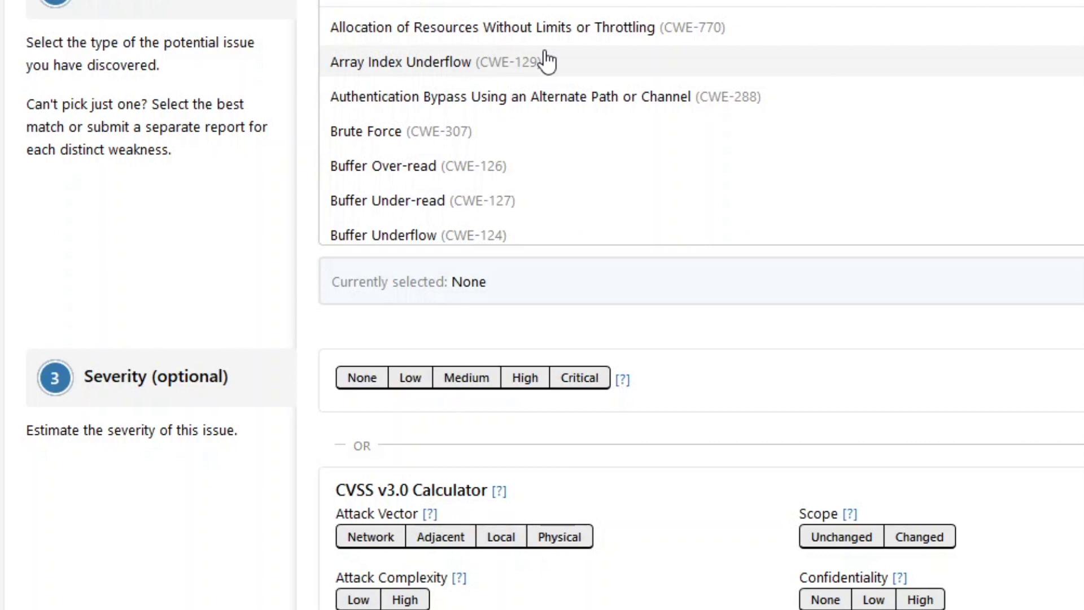
{"action": "scroll", "coordinate": [547, 61], "scroll_direction": "down", "scroll_amount": 7}
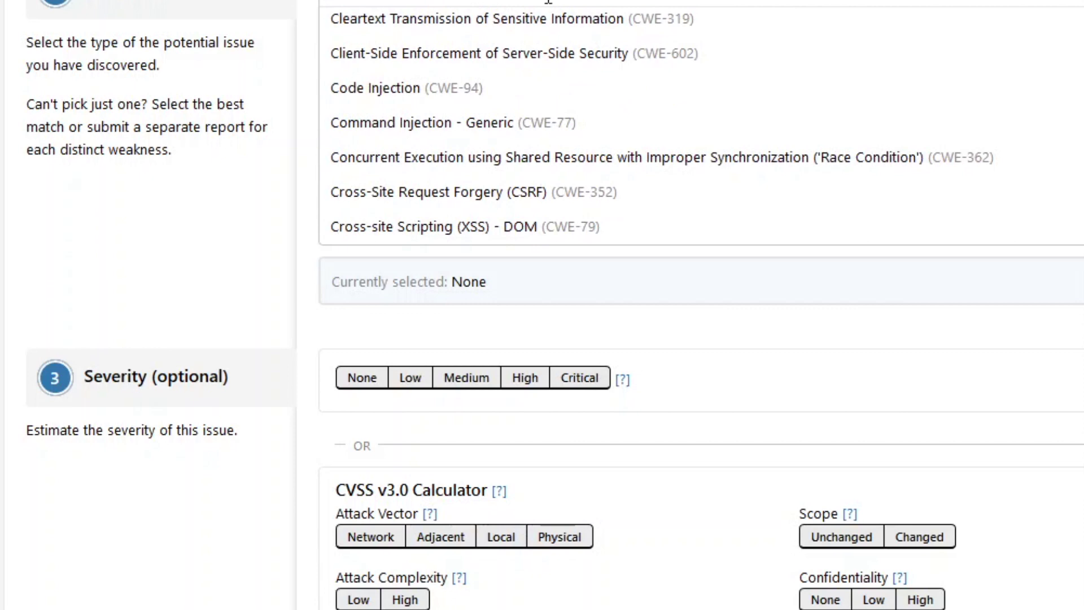
{"action": "type", "text": "credentials"}
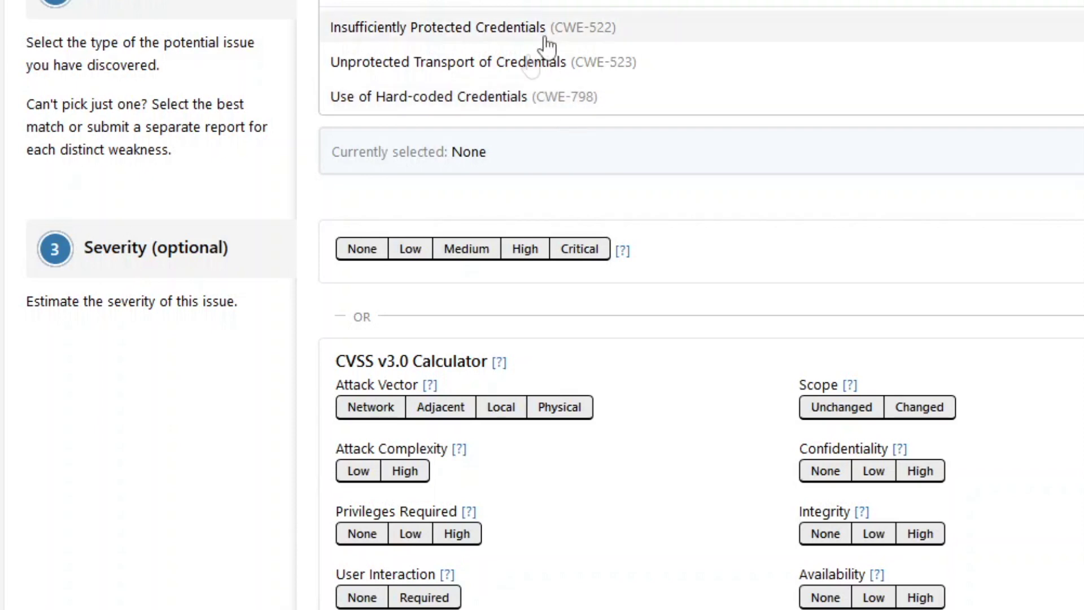
{"action": "scroll", "coordinate": [253, 130], "scroll_direction": "down", "scroll_amount": 4}
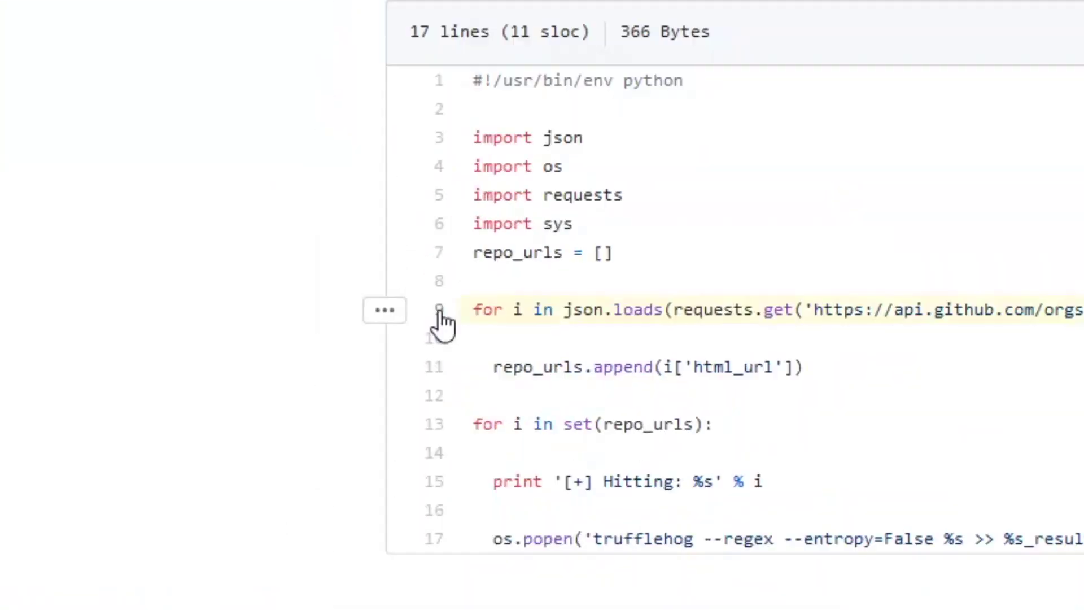
- Open the '...' line menu for line 9 of the trufflehog script
{"action": "left_click", "coordinate": [383, 309]}
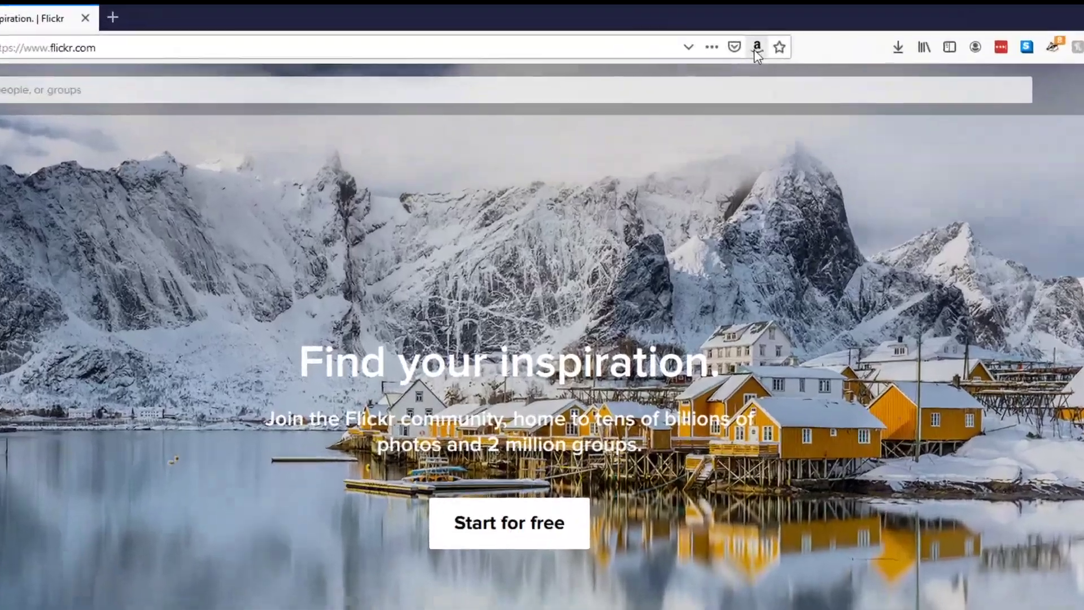
- Open the Wappalyzer popup on the Flickr tab to list detected technologies
{"action": "left_click", "coordinate": [754, 48]}
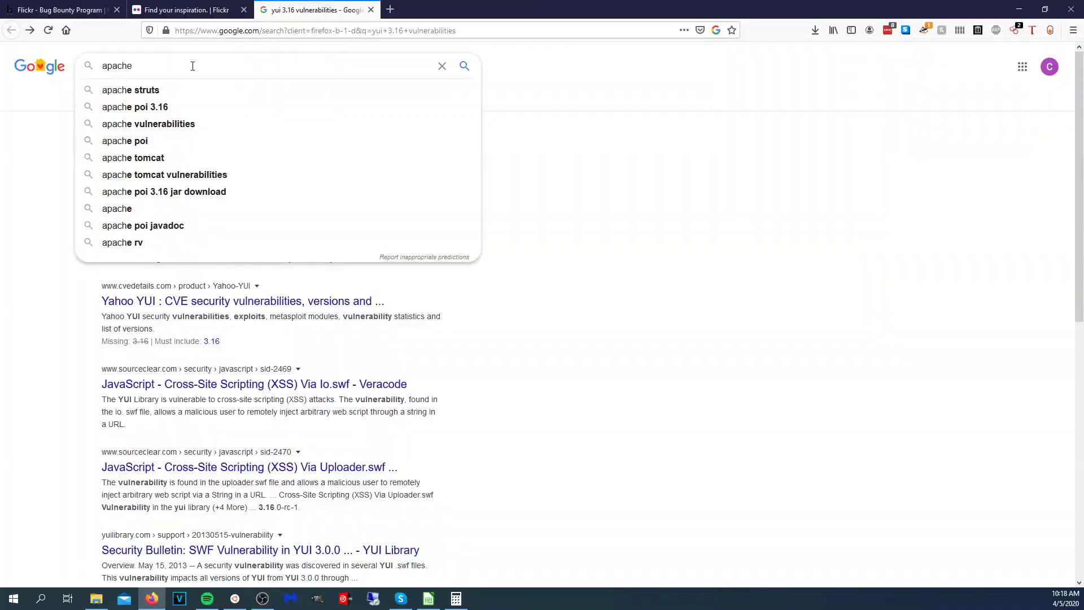
- Search Google for 'struts 2.3.32'
{"action": "type", "text": "struts 2."}
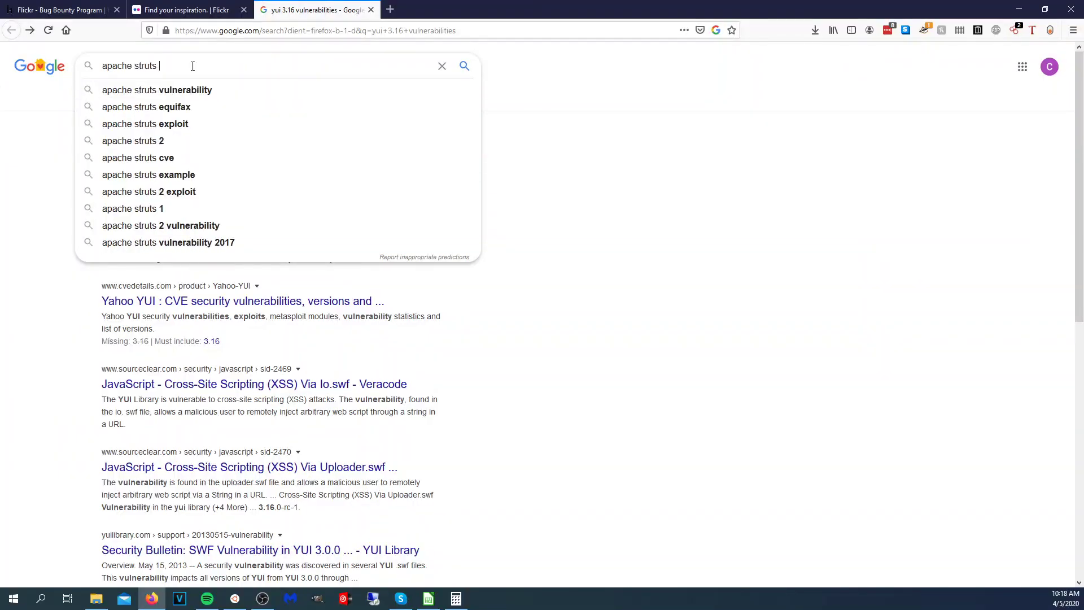
{"action": "key", "text": "Down"}
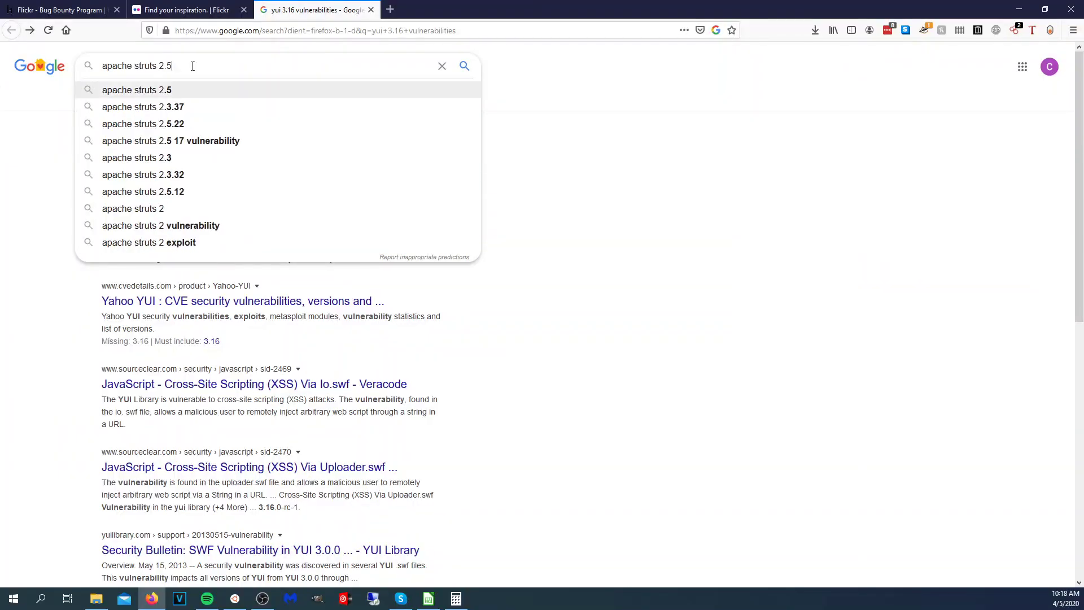
{"action": "key", "text": "Down"}
{"action": "key", "text": "BackSpace"}
{"action": "type", "text": "2"}
{"action": "key", "text": "Return"}
- Refine the search to 'struts 2.3.32 cve' and open the CVE Details result
{"action": "left_click", "coordinate": [193, 66]}
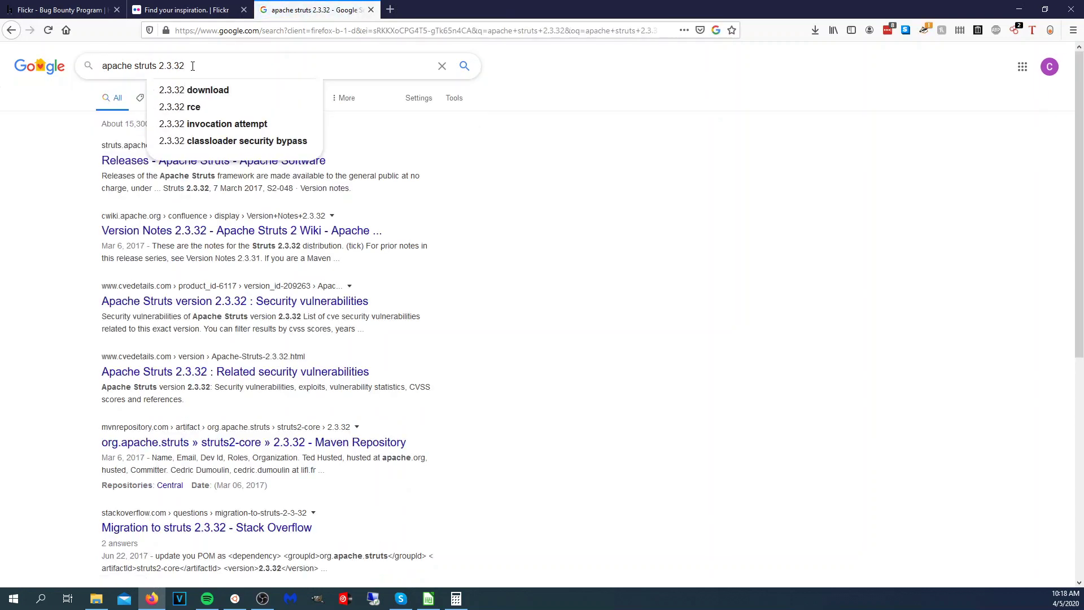
{"action": "type", "text": "cve"}
{"action": "key", "text": "Return"}
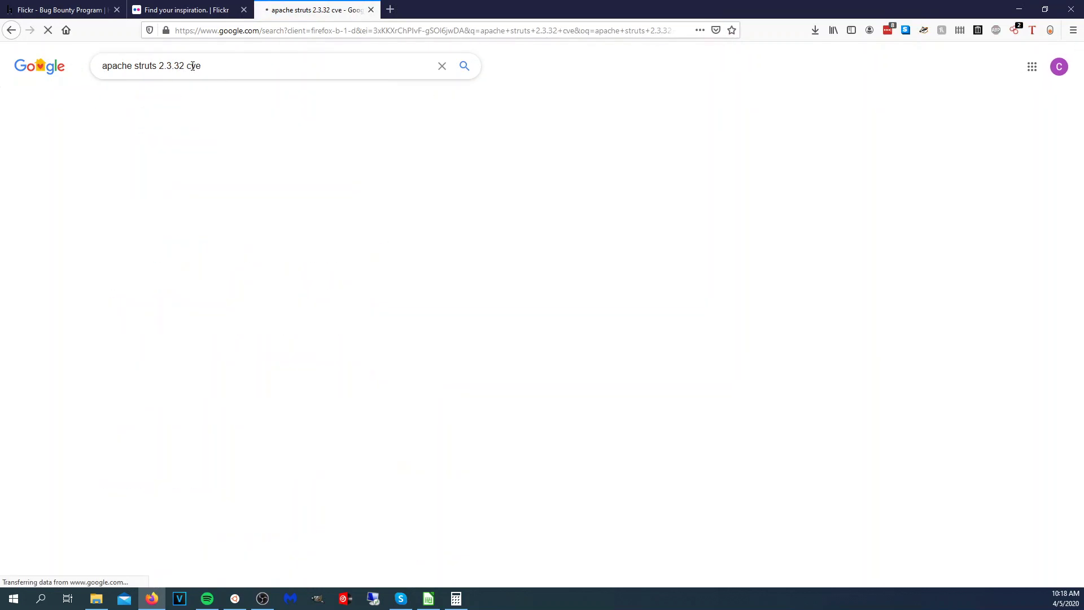
{"action": "left_click", "coordinate": [119, 161]}
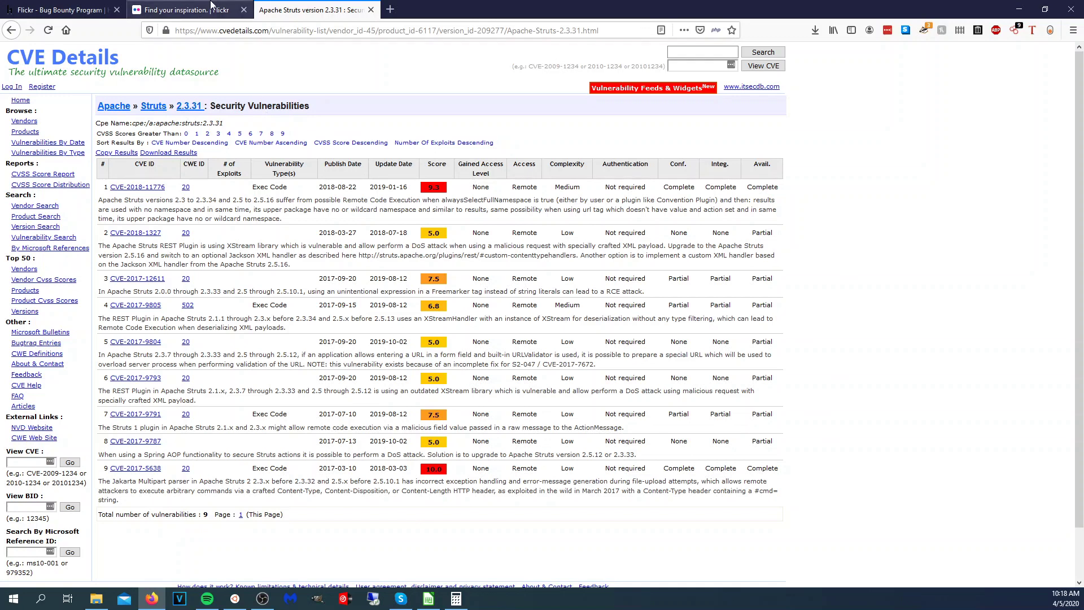
{"action": "left_click", "coordinate": [187, 10]}
{"action": "left_click", "coordinate": [719, 31]}
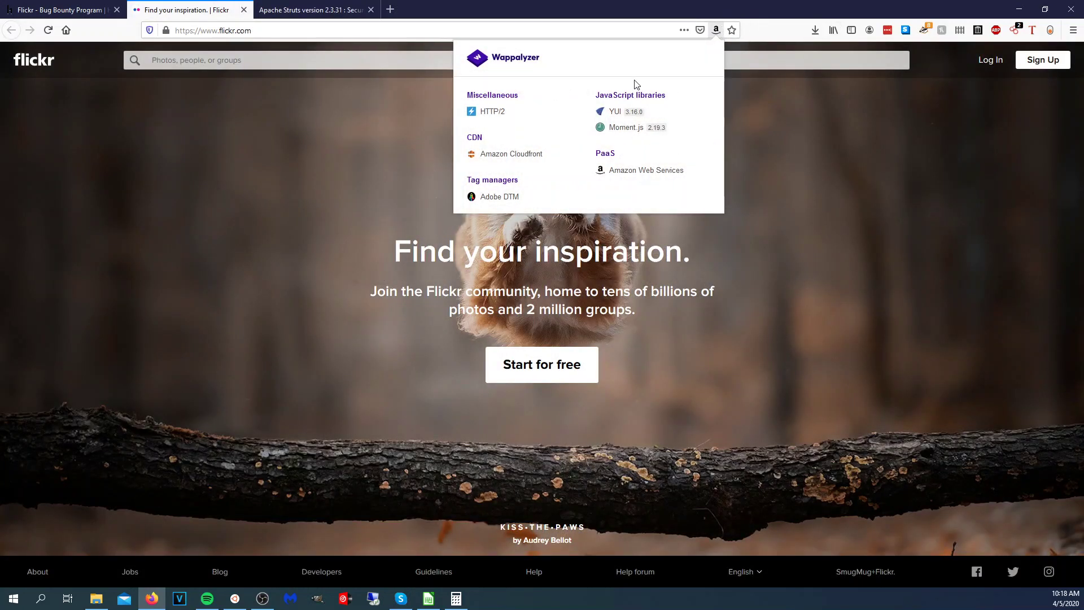
{"action": "left_click", "coordinate": [311, 10]}
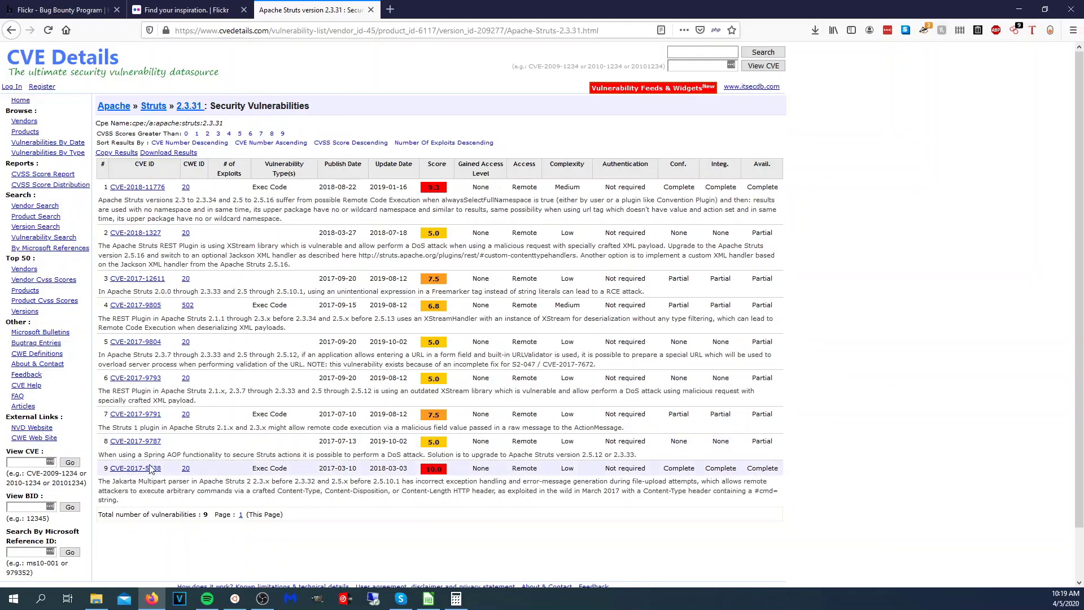
- Open the CVE-2017-5638 details page and highlight its confidentiality, integrity and availability impact text
{"action": "left_click", "coordinate": [148, 469]}
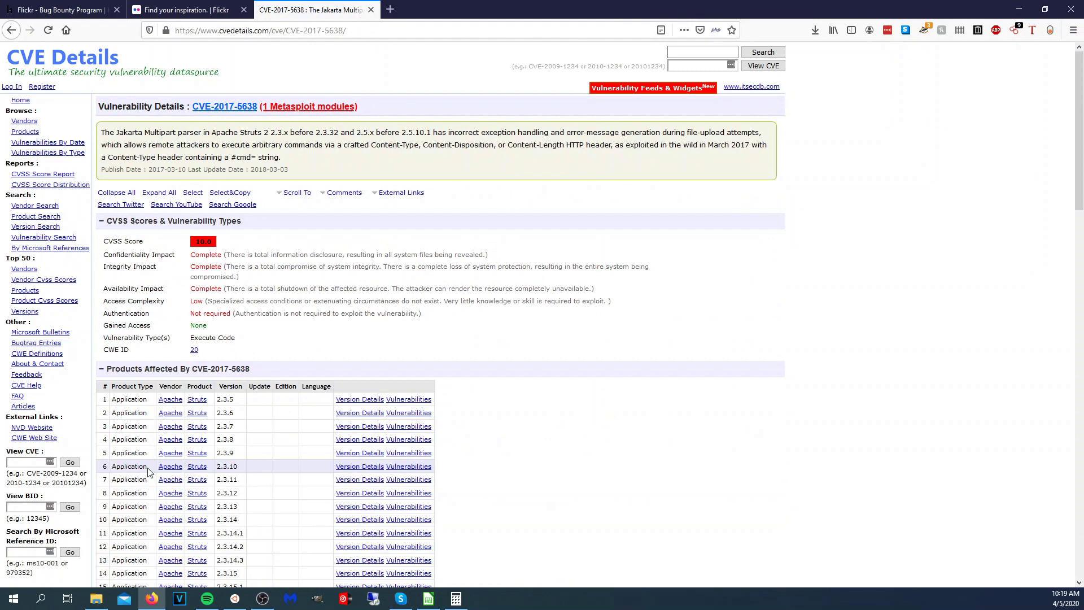
{"action": "left_click_drag", "start_coordinate": [177, 270], "coordinate": [401, 289]}
{"action": "left_click", "coordinate": [412, 290]}
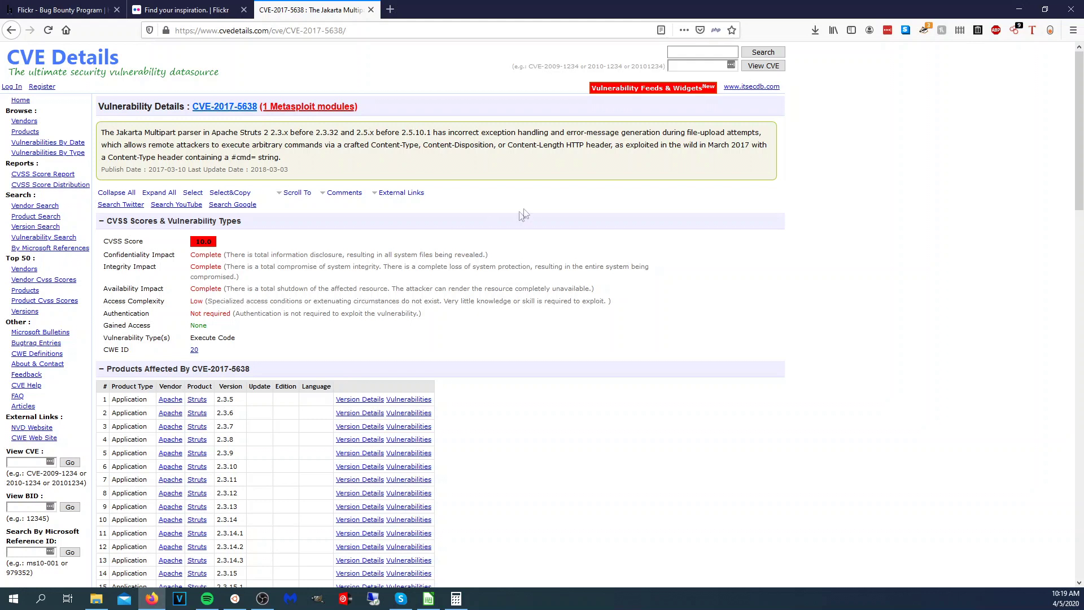
- Select the vulnerability description, then select the CVE-2017-5638 identifier for copying
{"action": "left_click_drag", "start_coordinate": [100, 132], "coordinate": [531, 158]}
{"action": "left_click", "coordinate": [530, 158]}
{"action": "left_click_drag", "start_coordinate": [193, 107], "coordinate": [259, 113]}
- Go to the Google home page in a new tab
{"action": "left_click", "coordinate": [389, 9]}
{"action": "type", "text": "google.com/"}
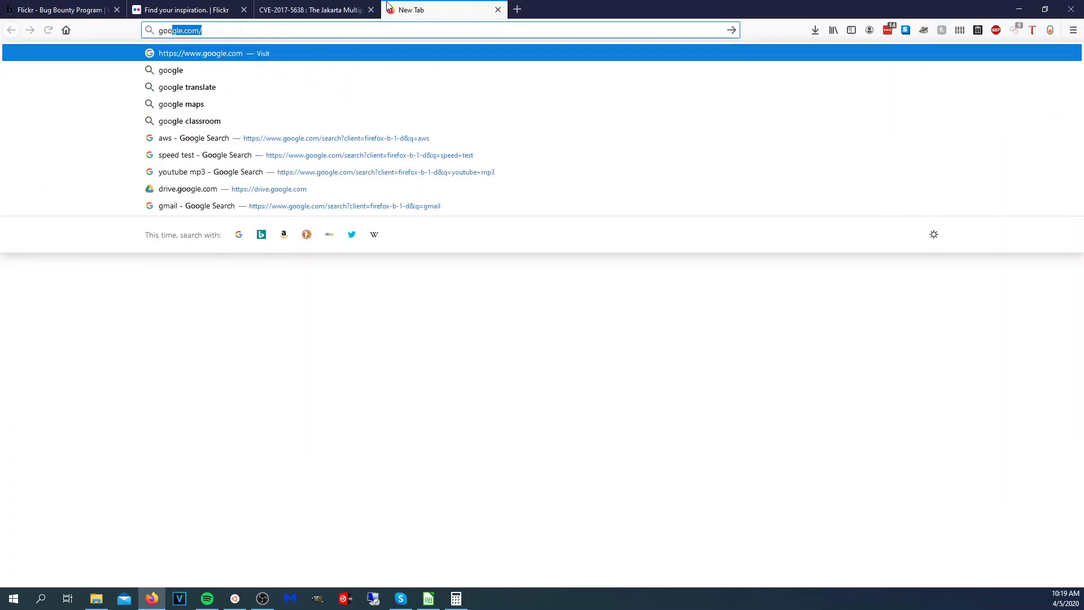
{"action": "key", "text": "Return"}
- Search site:hackerone.com intext:"CVE-2017-5638", fixing the misspelled domain
{"action": "type", "text": "site:"}
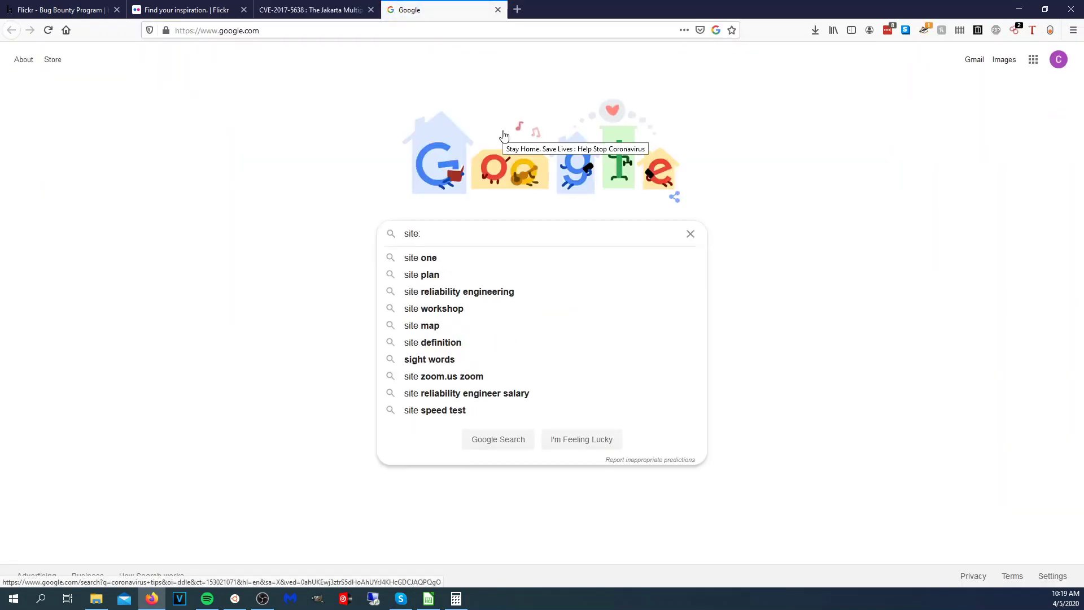
{"action": "type", "text": "hackeron.com"}
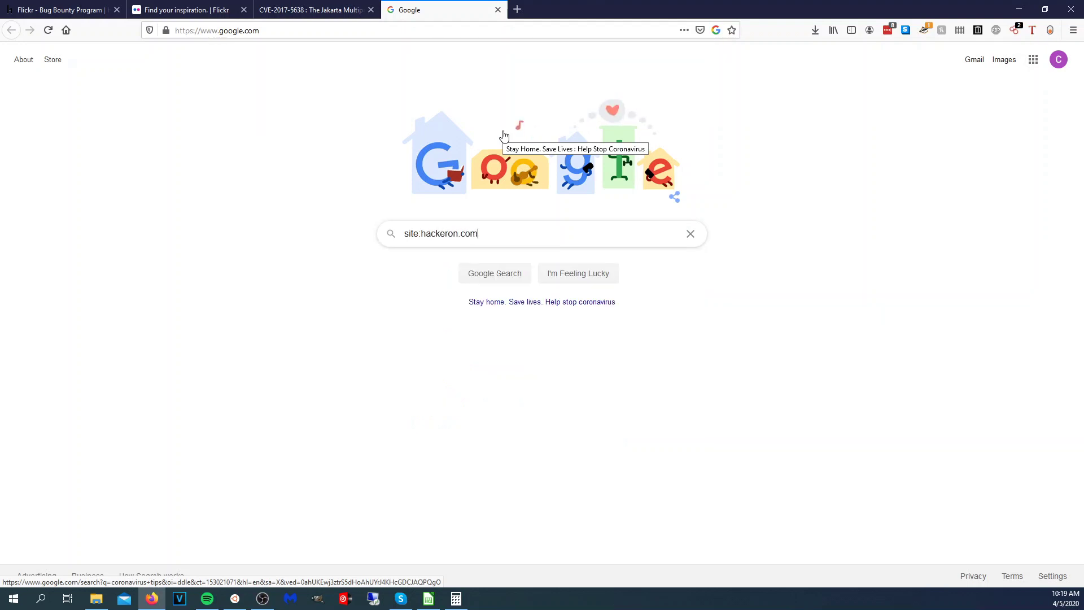
{"action": "type", "text": " intext"}
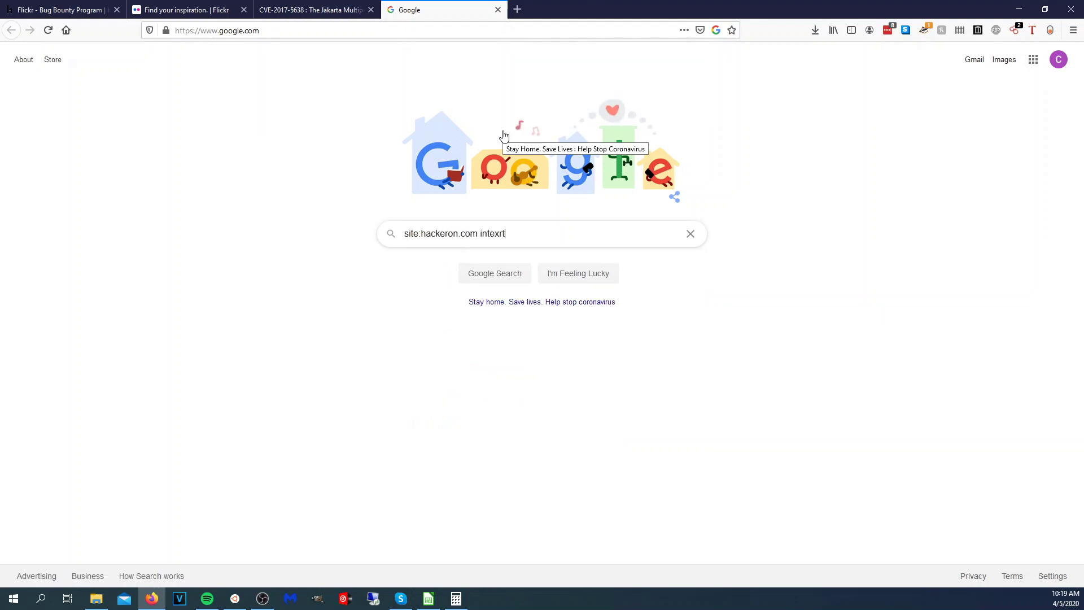
{"action": "type", "text": ":"}
{"action": "type", "text": "\"CVE-2017-5638\""}
{"action": "key", "text": "Return"}
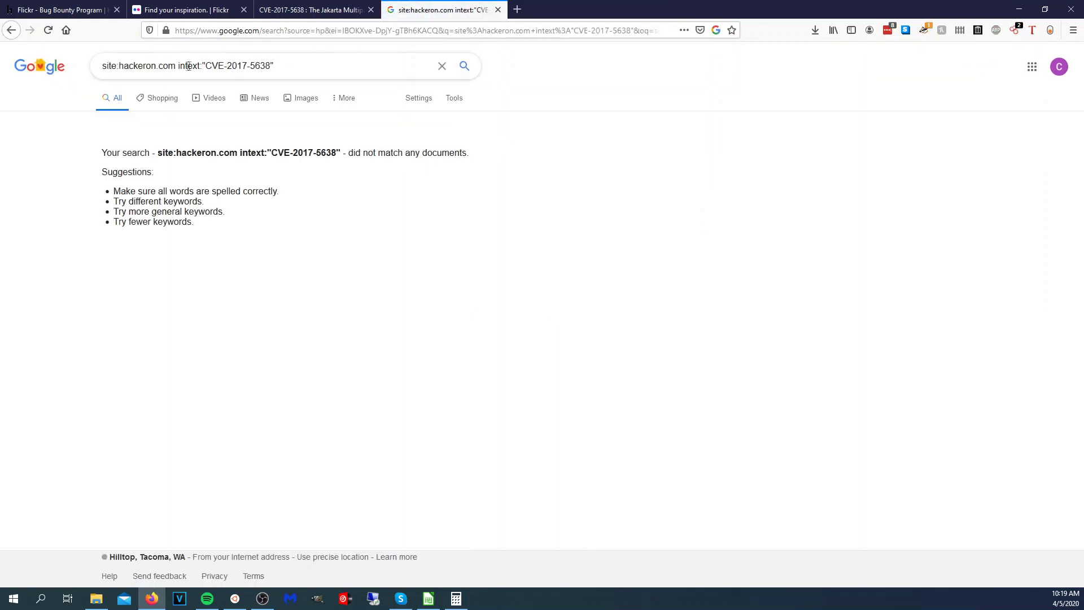
{"action": "left_click", "coordinate": [156, 64]}
{"action": "type", "text": "e"}
{"action": "key", "text": "Return"}
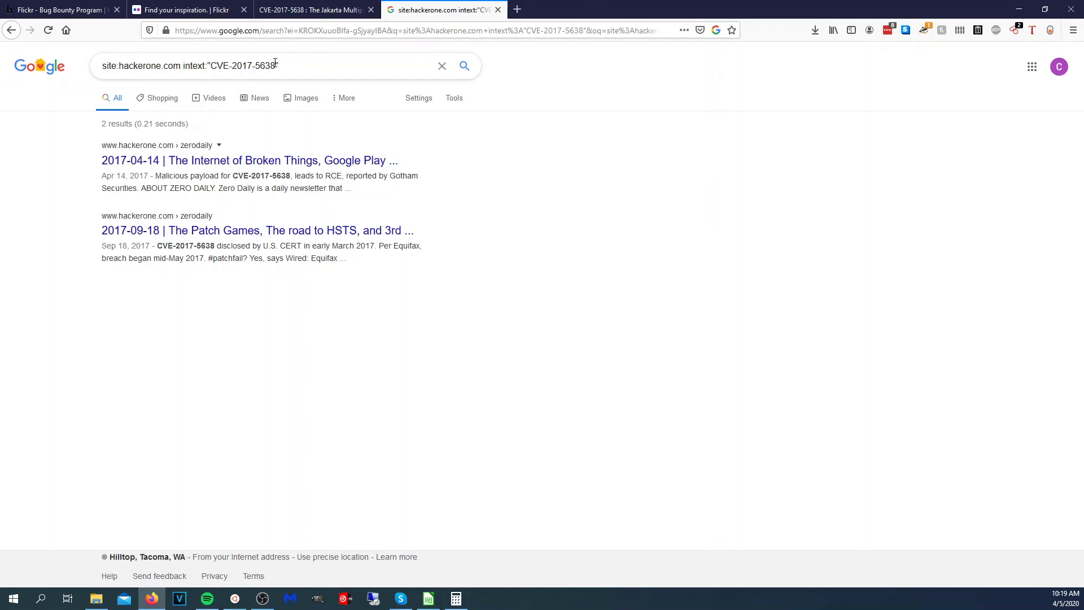
- Switch the query to intext:"information disclosure" and open the first report in a new tab
{"action": "left_click_drag", "start_coordinate": [275, 63], "coordinate": [208, 52]}
{"action": "type", "text": "information disclosure"}
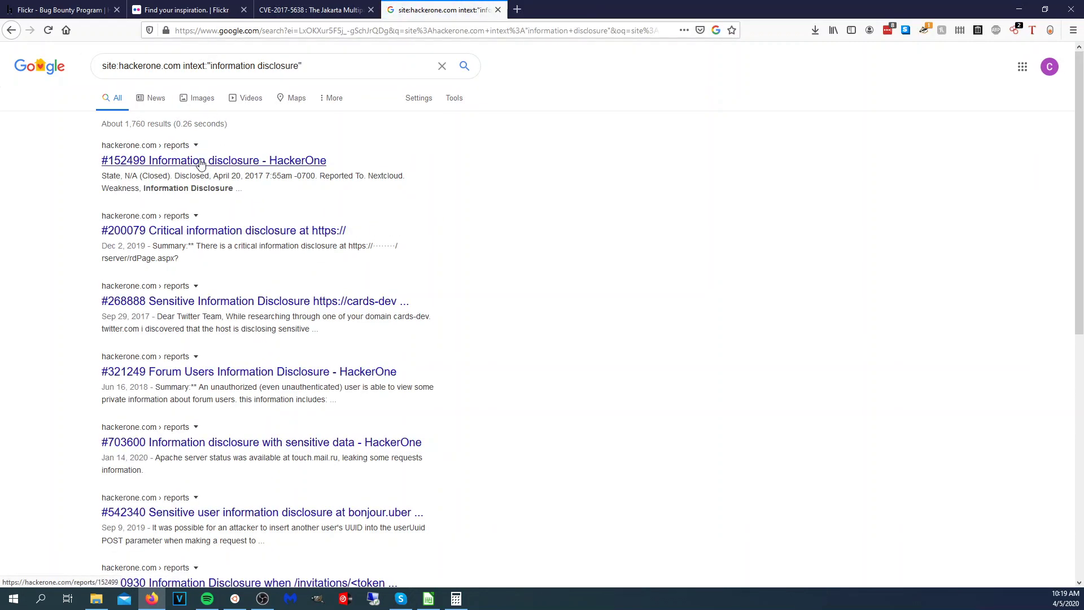
{"action": "right_click", "coordinate": [202, 161]}
{"action": "left_click", "coordinate": [272, 168]}
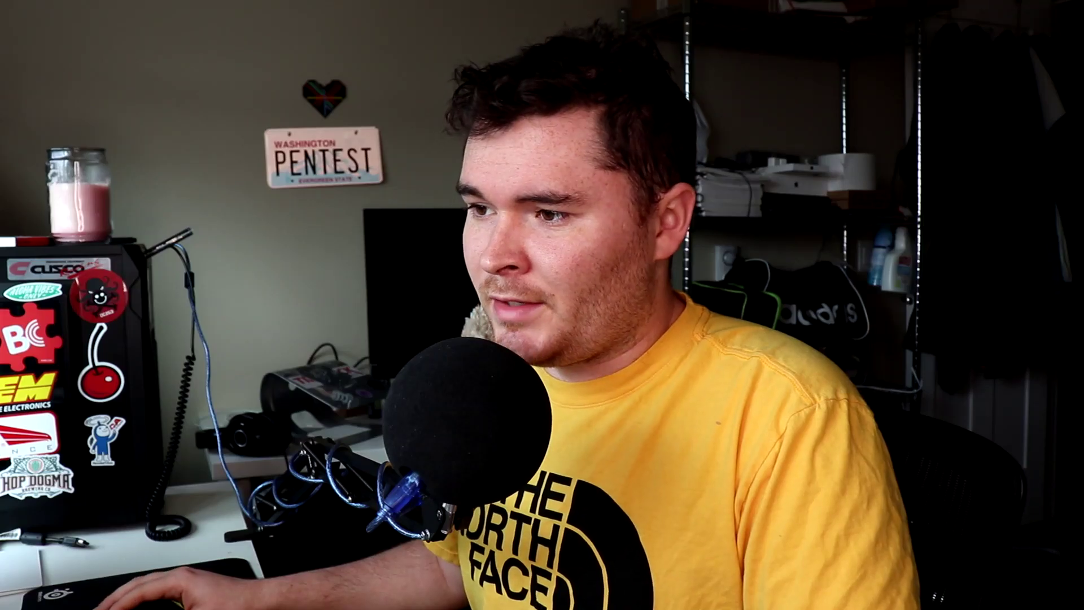